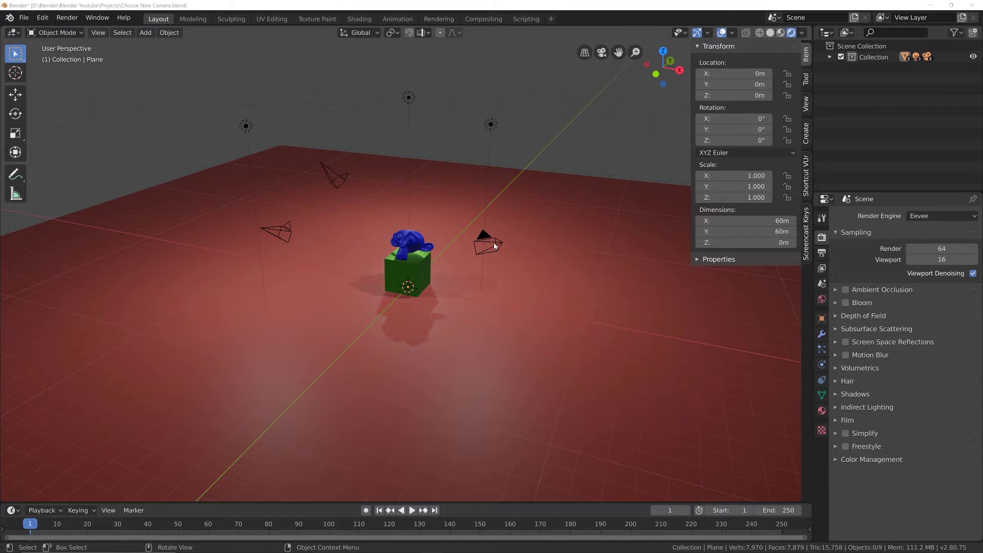
Select the camera right of the cube and view through it, zoomed in on the monkey
{"action": "left_click", "coordinate": [495, 246]}
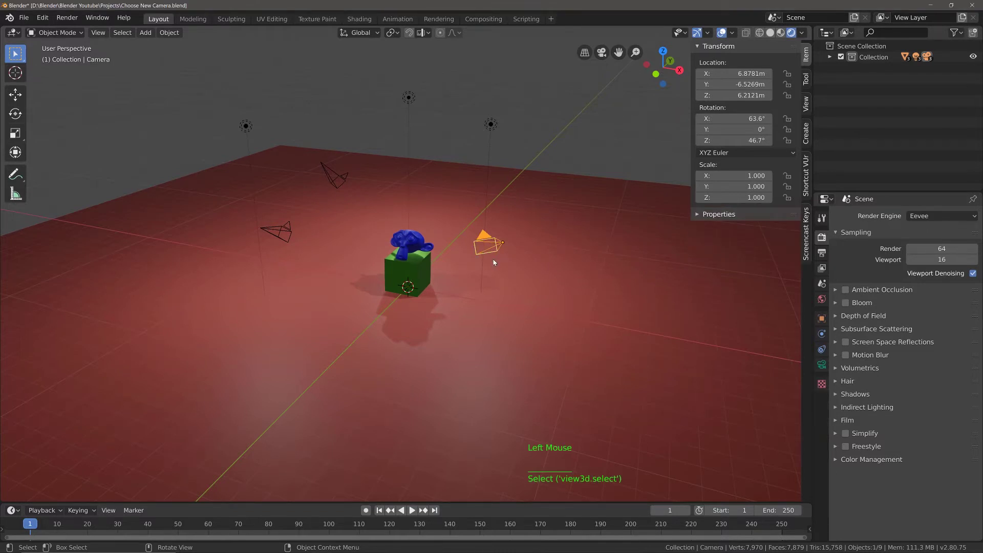
{"action": "key", "text": "KP_0"}
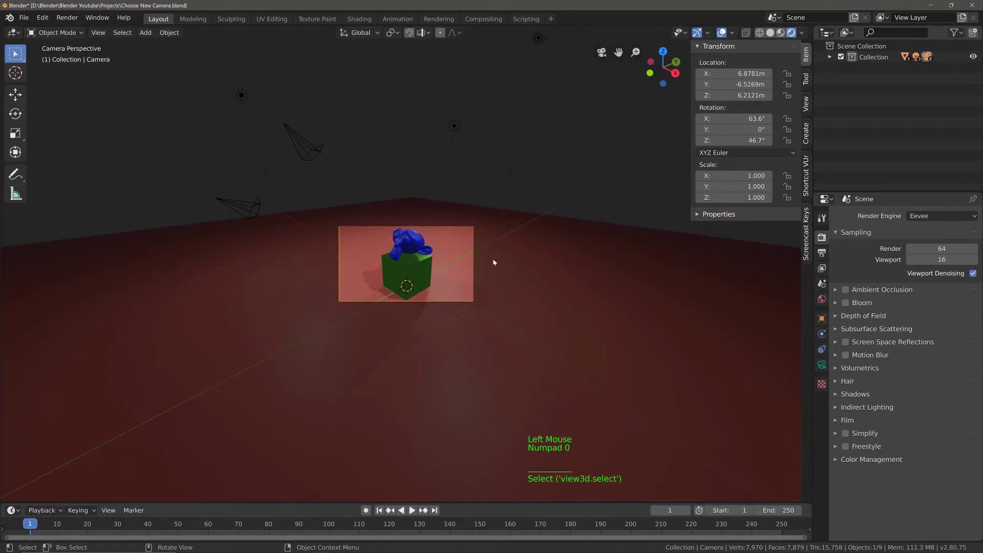
{"action": "scroll", "coordinate": [500, 262], "scroll_direction": "up", "scroll_amount": 4}
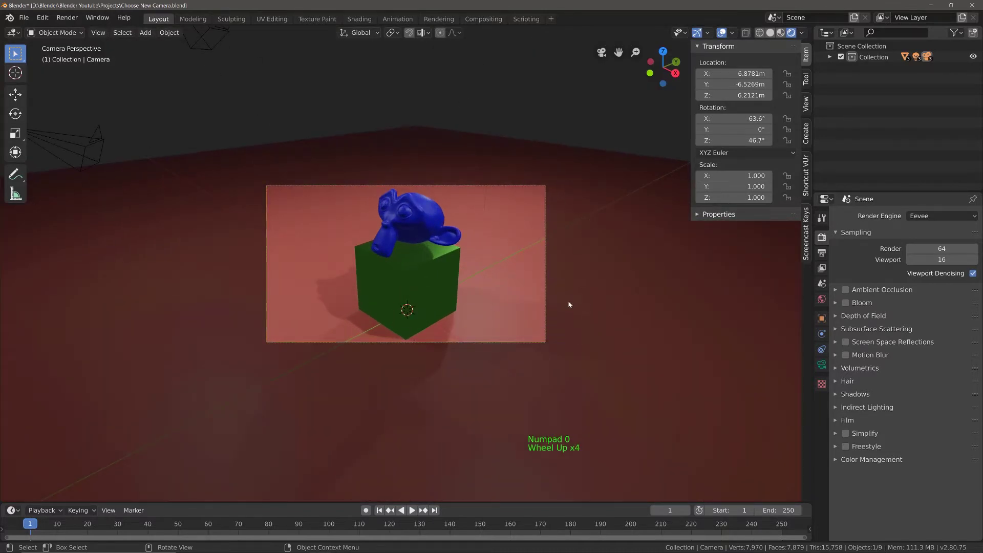
Render an image of the monkey on the cube from the current camera
{"action": "left_click", "coordinate": [76, 19]}
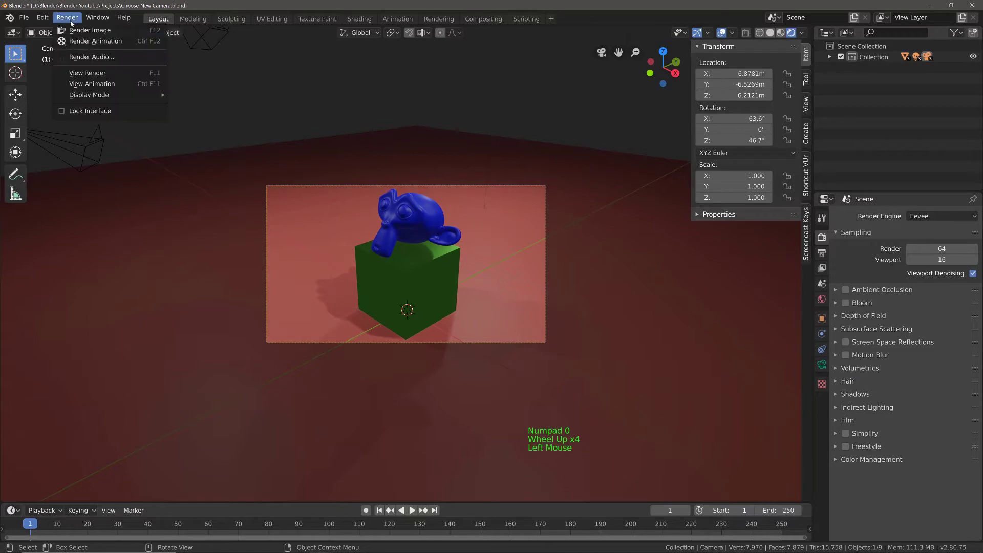
{"action": "left_click", "coordinate": [77, 30]}
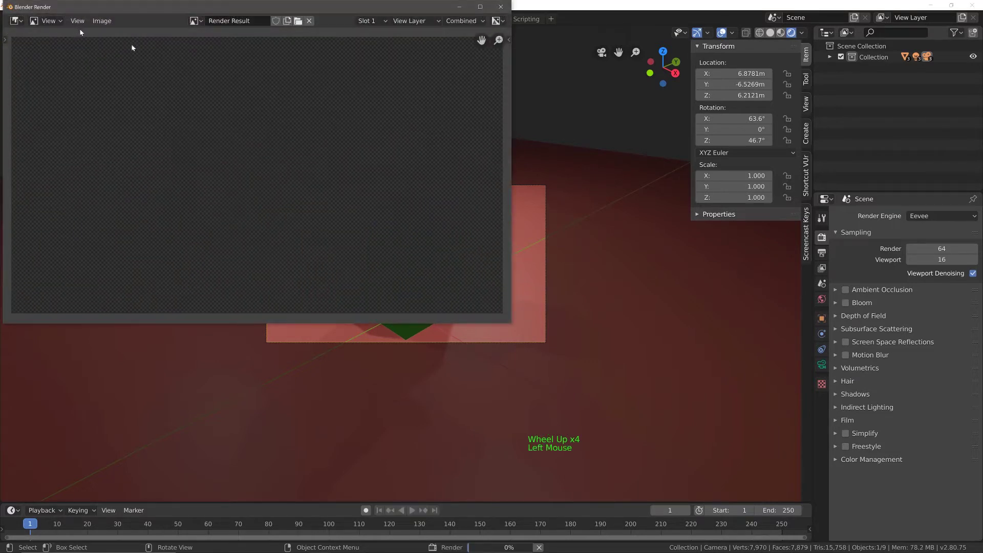
{"action": "scroll", "coordinate": [317, 182], "scroll_direction": "down", "scroll_amount": 1}
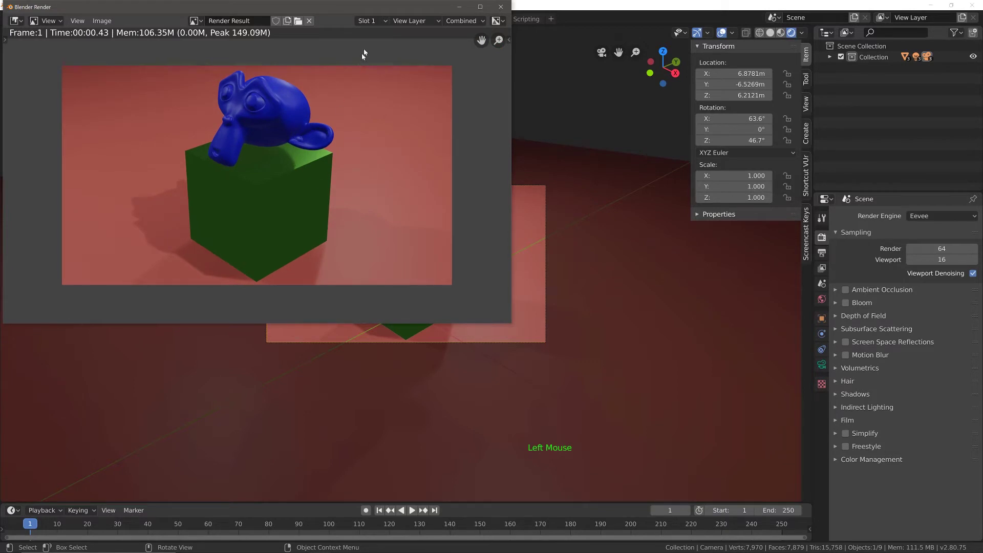
Switch the render window to empty Slot 2 and close it
{"action": "left_click", "coordinate": [373, 22]}
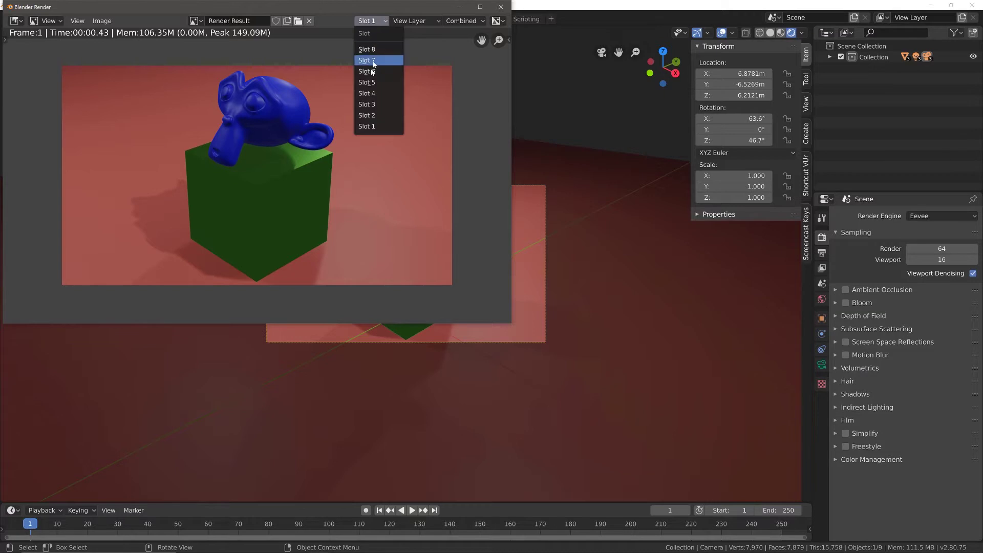
{"action": "left_click", "coordinate": [368, 117]}
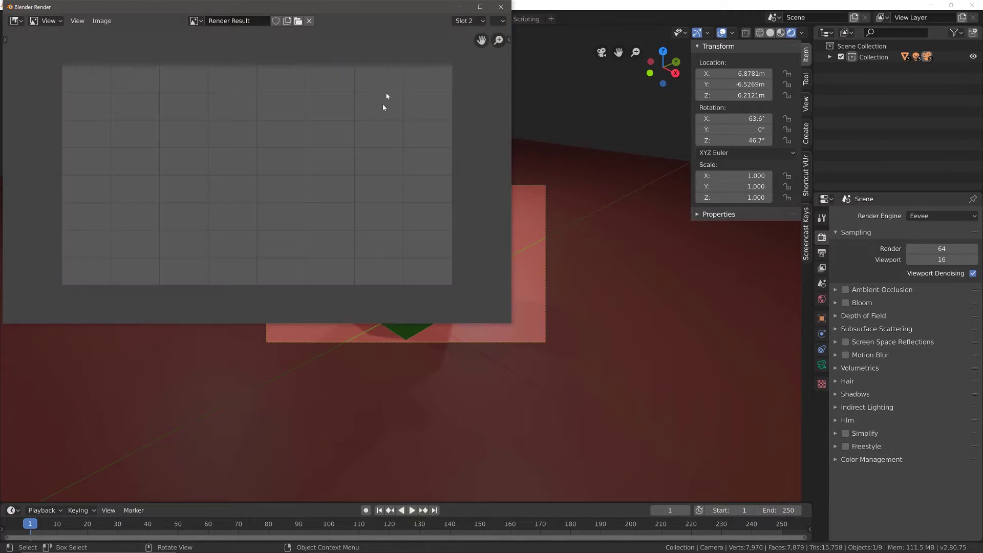
{"action": "left_click", "coordinate": [496, 12]}
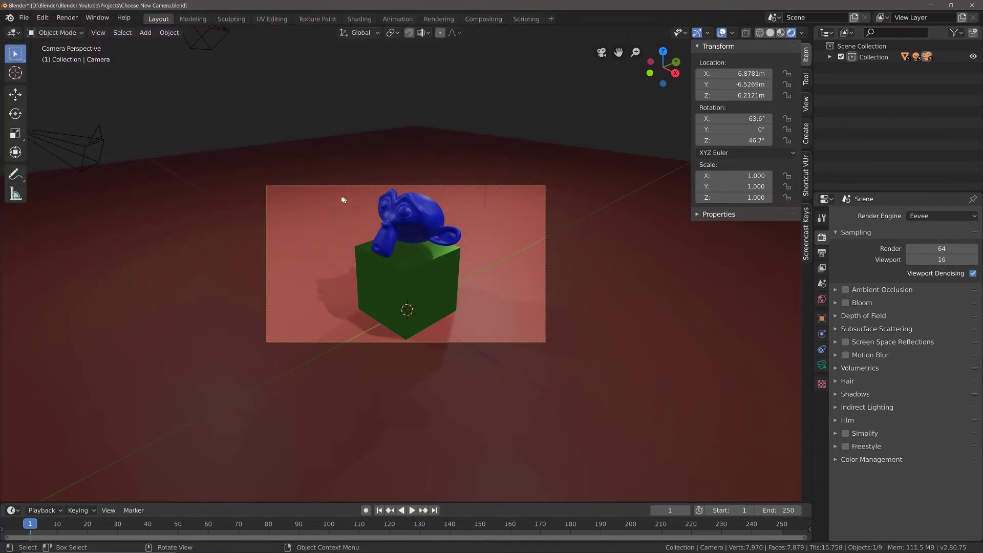
Orbit out of the camera view, select Camera.001 and look through the scene camera
{"action": "scroll", "coordinate": [342, 199], "scroll_direction": "down", "scroll_amount": 3}
{"action": "middle_click_drag", "start_coordinate": [342, 199], "coordinate": [333, 236]}
{"action": "scroll", "coordinate": [353, 205], "scroll_direction": "down", "scroll_amount": 4}
{"action": "left_click", "coordinate": [314, 247]}
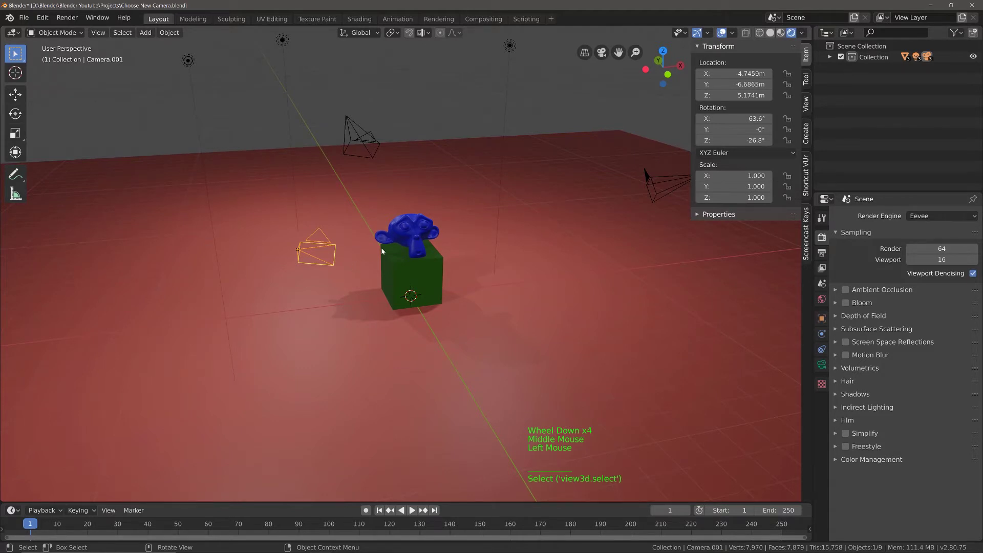
{"action": "key", "text": "KP_0"}
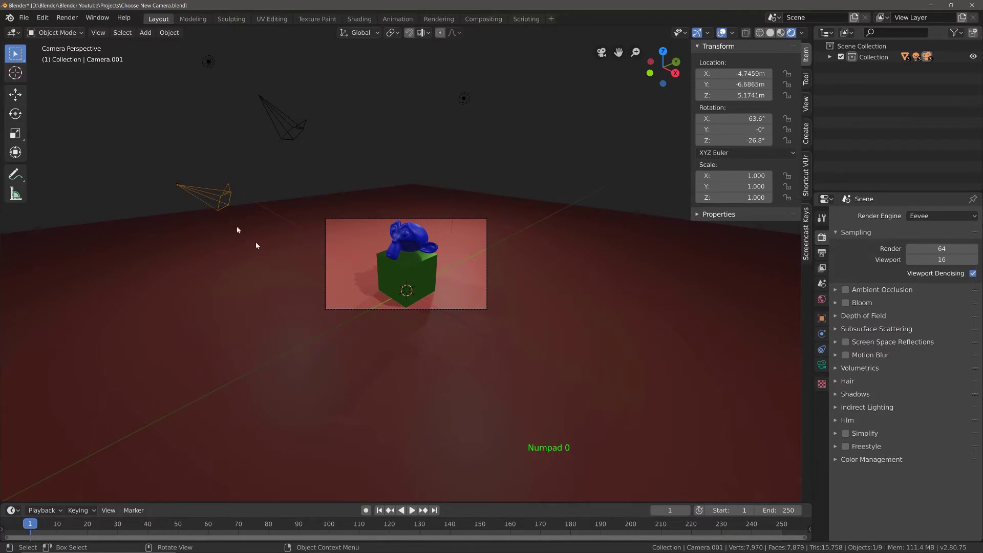
Orbit back out to the whole scene and bring up View > Cameras
{"action": "scroll", "coordinate": [245, 240], "scroll_direction": "down", "scroll_amount": 1}
{"action": "middle_click_drag", "start_coordinate": [245, 239], "coordinate": [379, 235]}
{"action": "scroll", "coordinate": [297, 247], "scroll_direction": "down", "scroll_amount": 1}
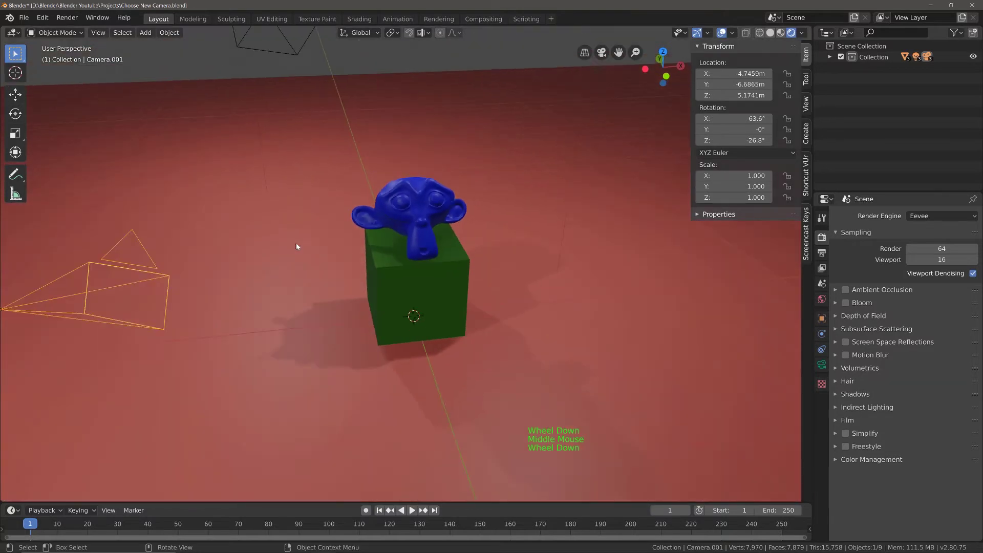
{"action": "scroll", "coordinate": [297, 246], "scroll_direction": "down", "scroll_amount": 3}
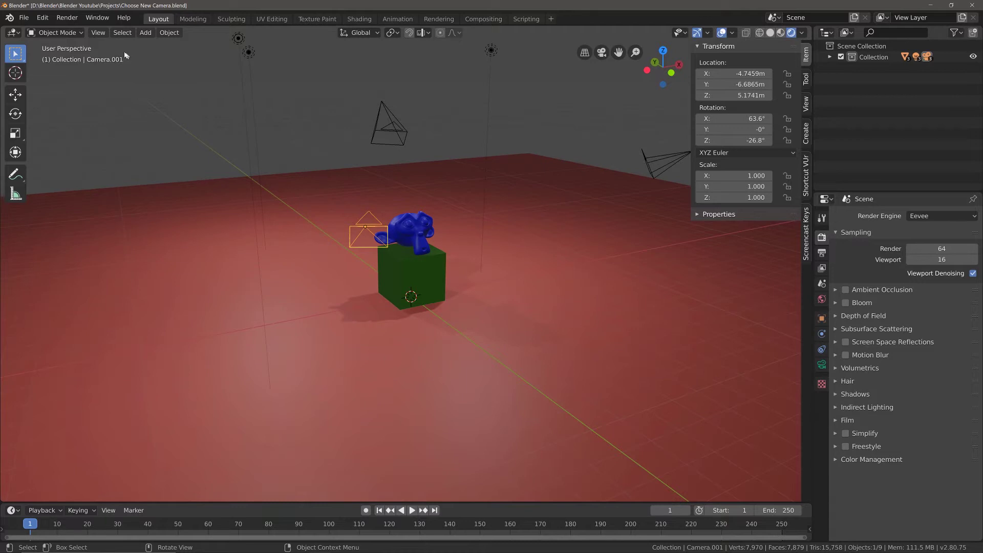
{"action": "left_click", "coordinate": [99, 32]}
{"action": "mouse_move", "coordinate": [157, 144]}
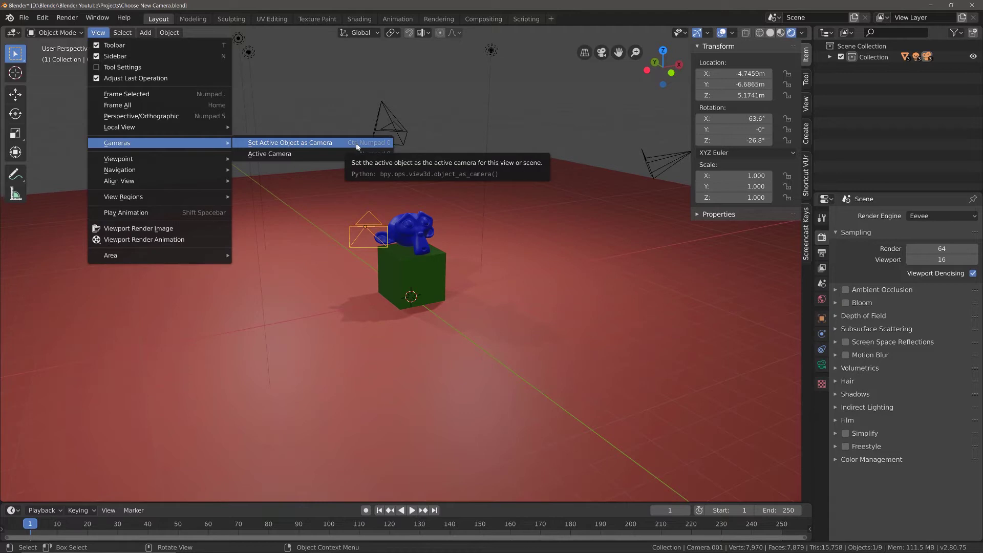
Make Camera.001 the active camera and move it to a new position
{"action": "left_click", "coordinate": [307, 145]}
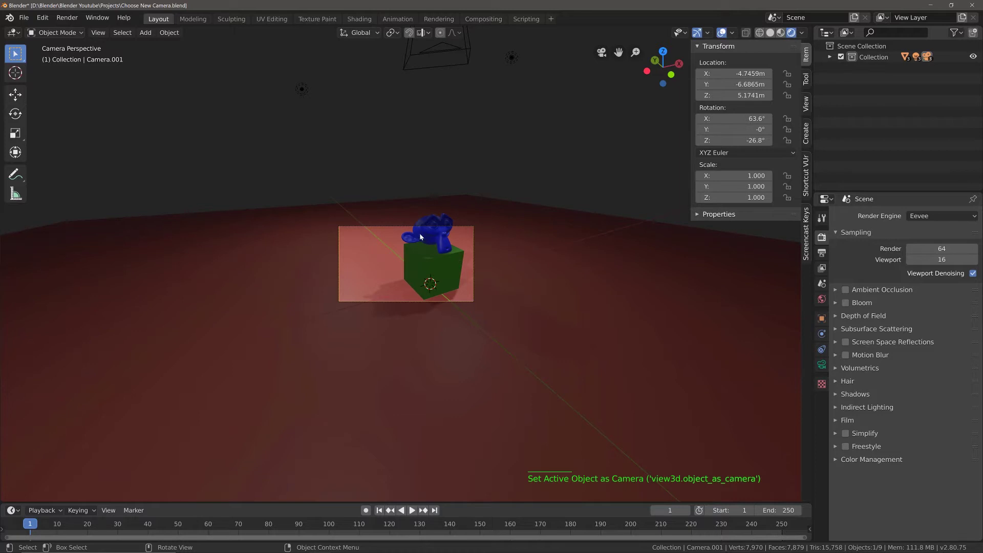
{"action": "key", "text": "g"}
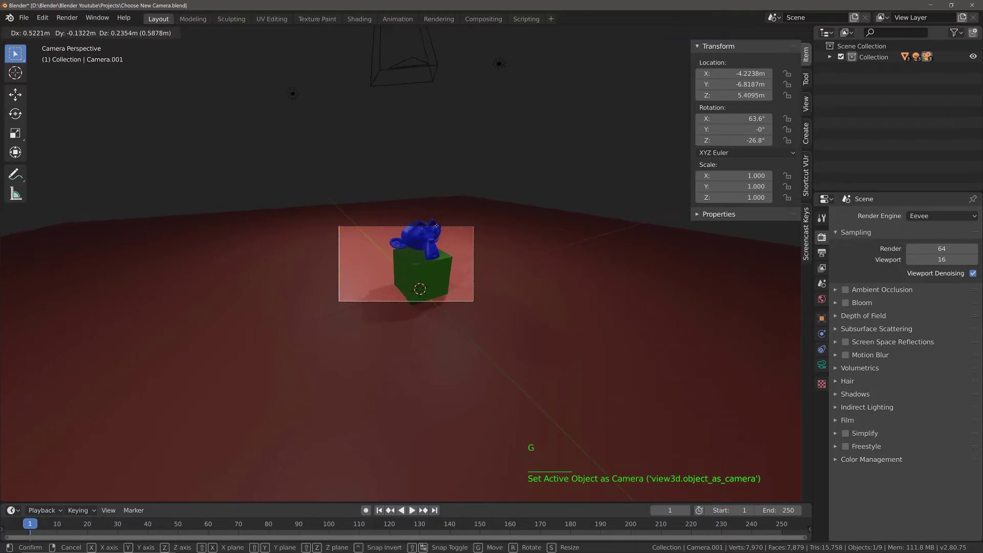
{"action": "left_click", "coordinate": [453, 216]}
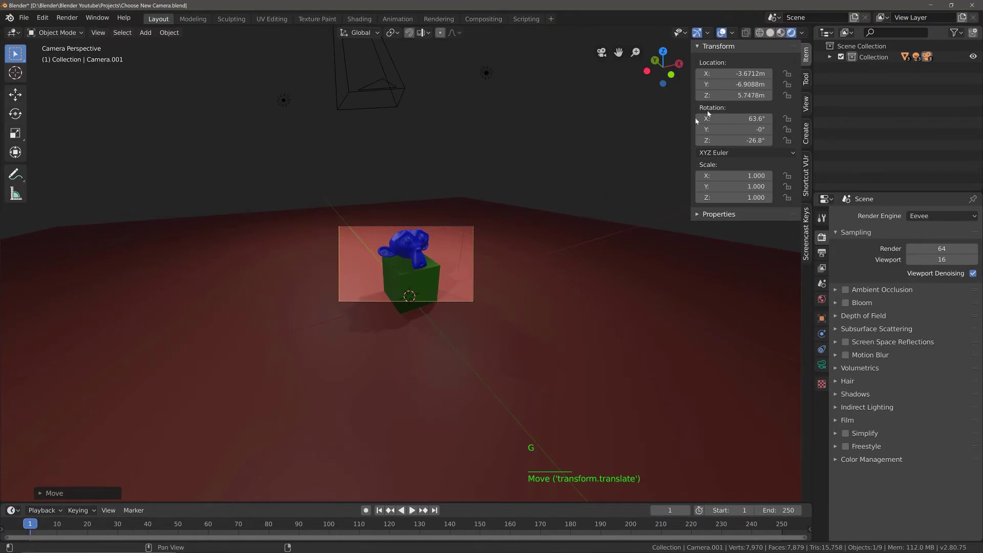
Enable Lock Camera to View, dolly Camera.001 back and adjust its position
{"action": "left_click", "coordinate": [806, 105]}
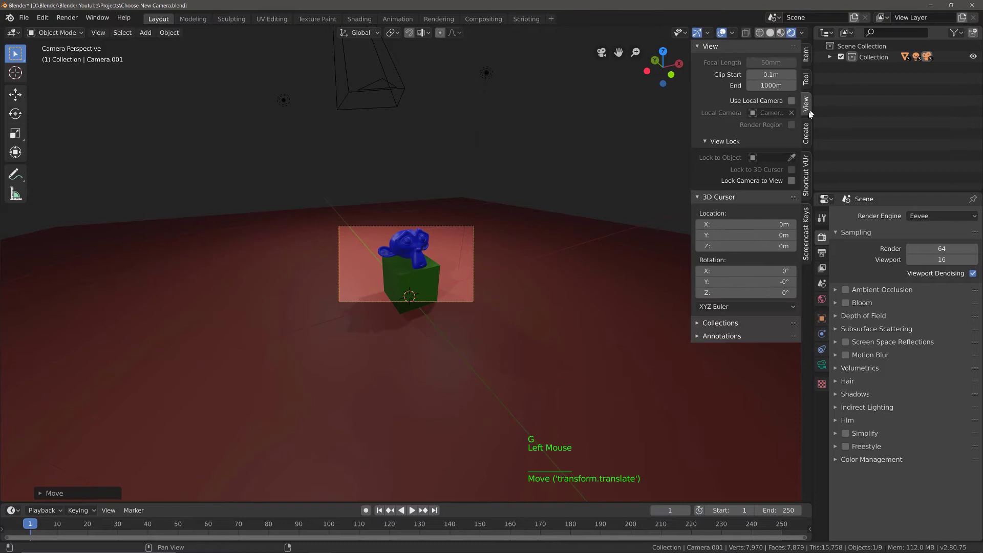
{"action": "left_click", "coordinate": [792, 182]}
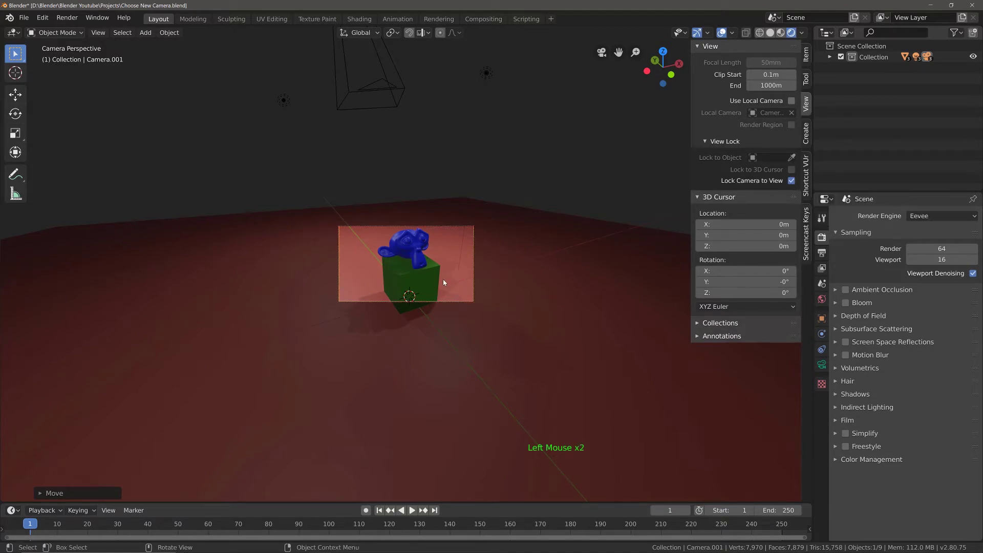
{"action": "key", "text": "ctrl"}
{"action": "middle_click_drag", "start_coordinate": [457, 245], "coordinate": [446, 269], "text": "ctrl"}
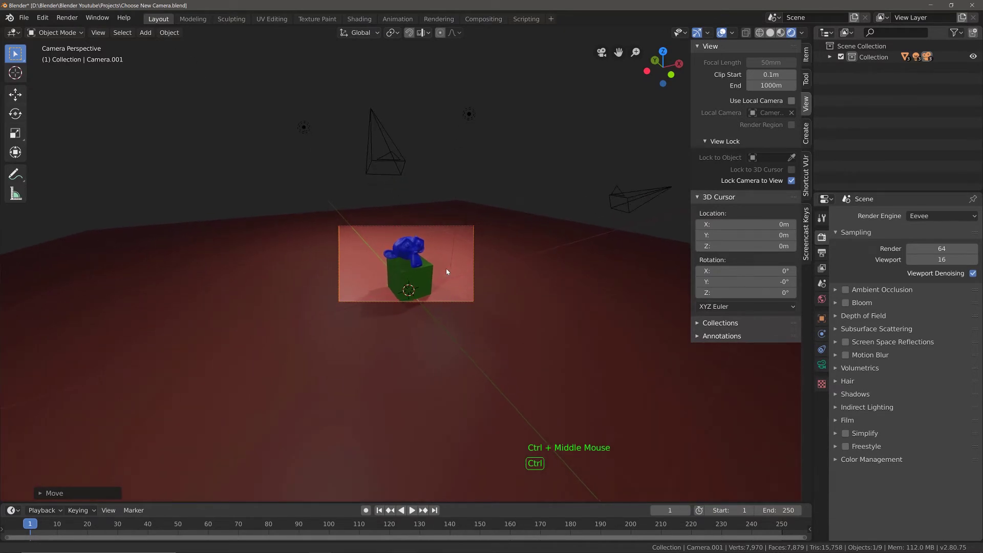
{"action": "key", "text": "g"}
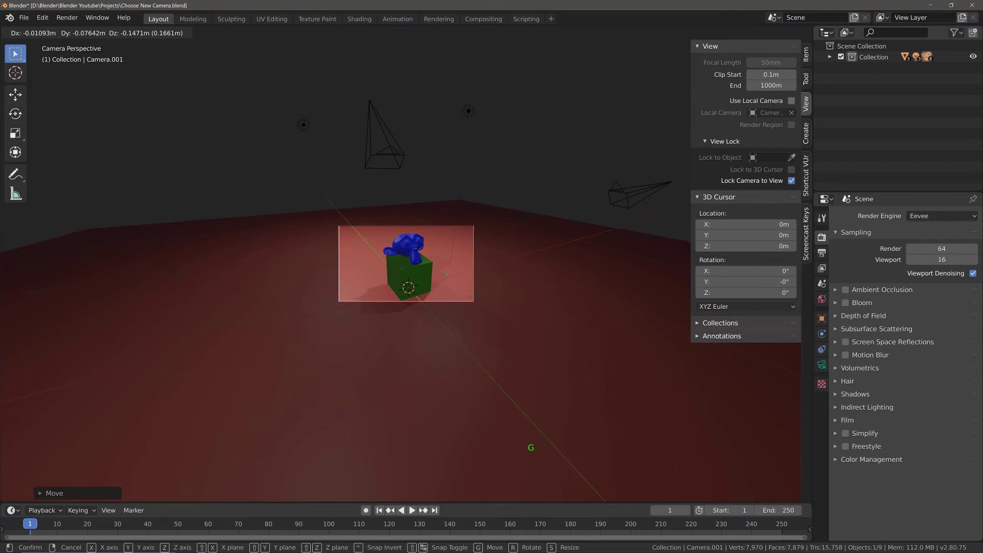
{"action": "left_click", "coordinate": [449, 282]}
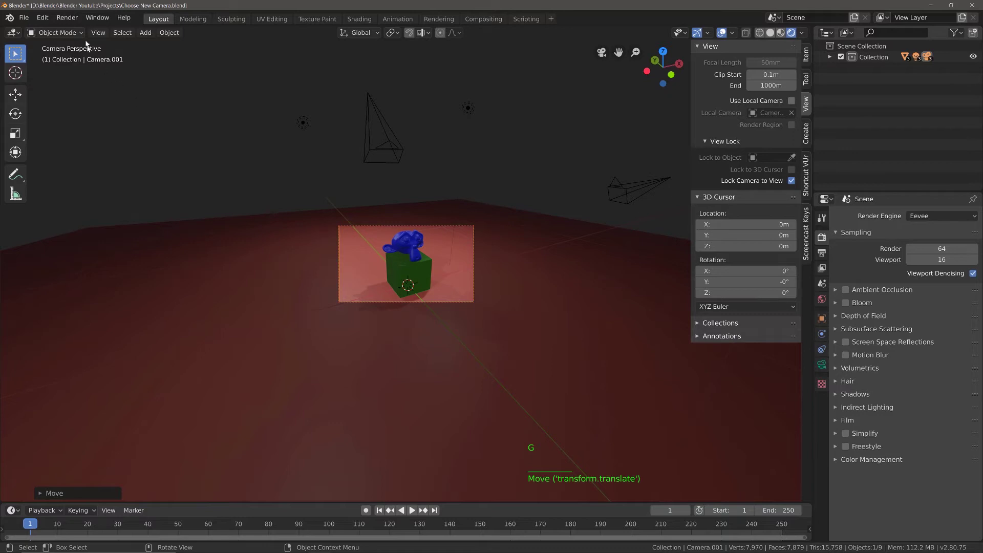
Render Camera.001's view, show Slot 1, then close the render window
{"action": "left_click", "coordinate": [67, 18]}
{"action": "left_click", "coordinate": [72, 29]}
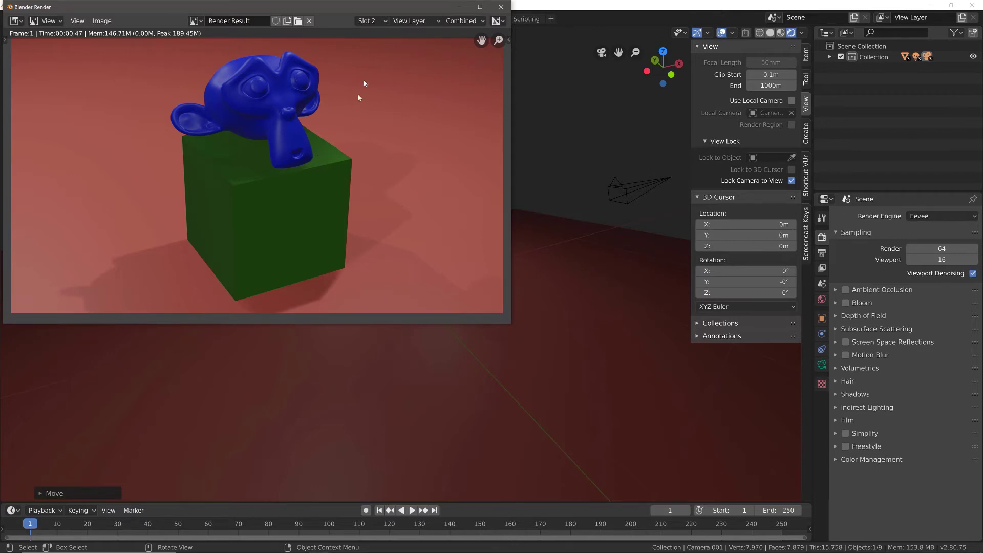
{"action": "left_click", "coordinate": [372, 23]}
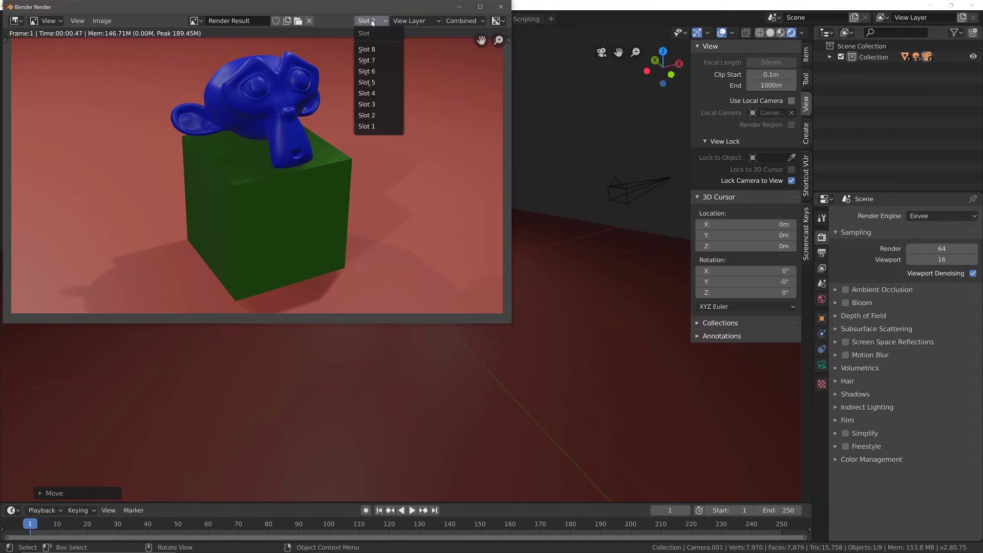
{"action": "left_click", "coordinate": [367, 128]}
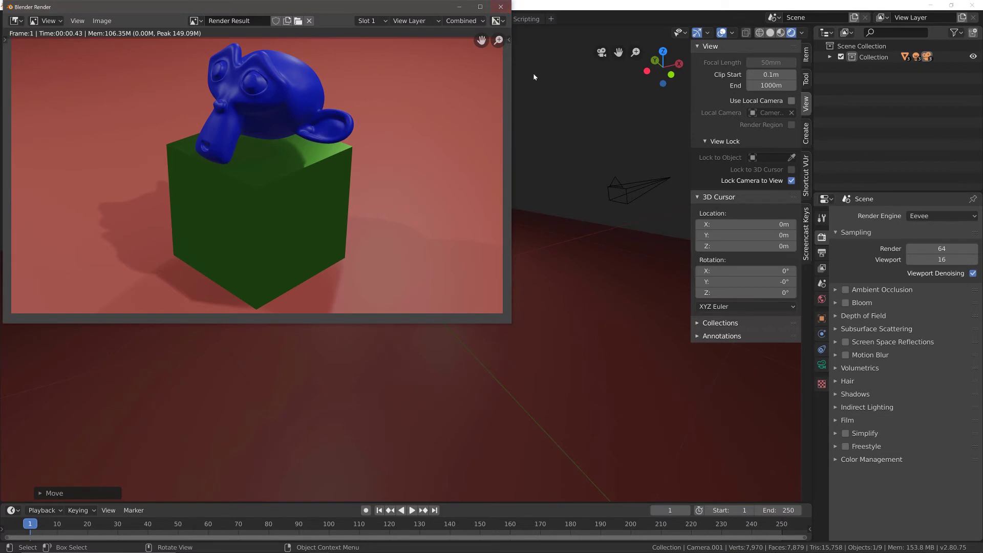
{"action": "left_click", "coordinate": [502, 8]}
Make Camera.002 the active camera with Ctrl+Numpad 0 and dolly it back
{"action": "left_click", "coordinate": [386, 140]}
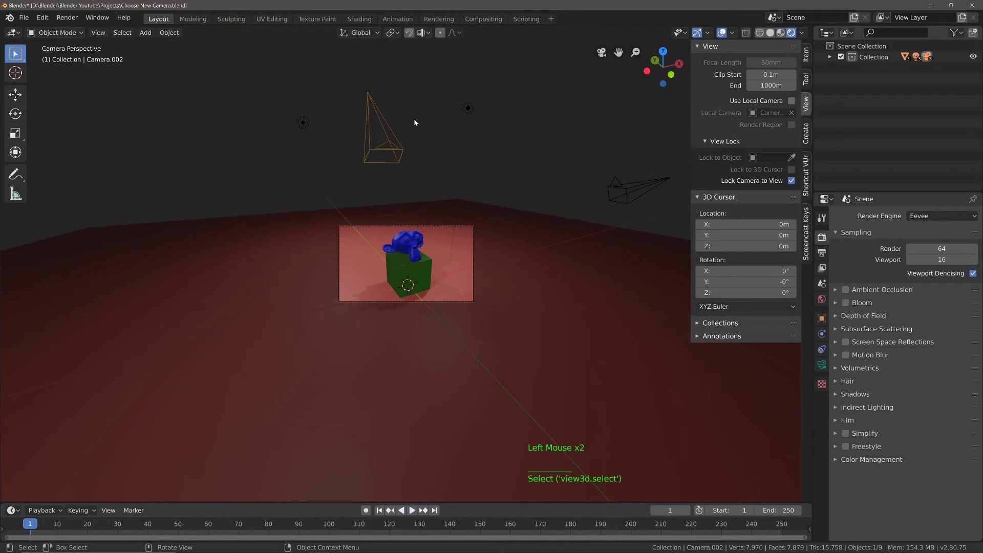
{"action": "key", "text": "ctrl"}
{"action": "key", "text": "ctrl+KP_0"}
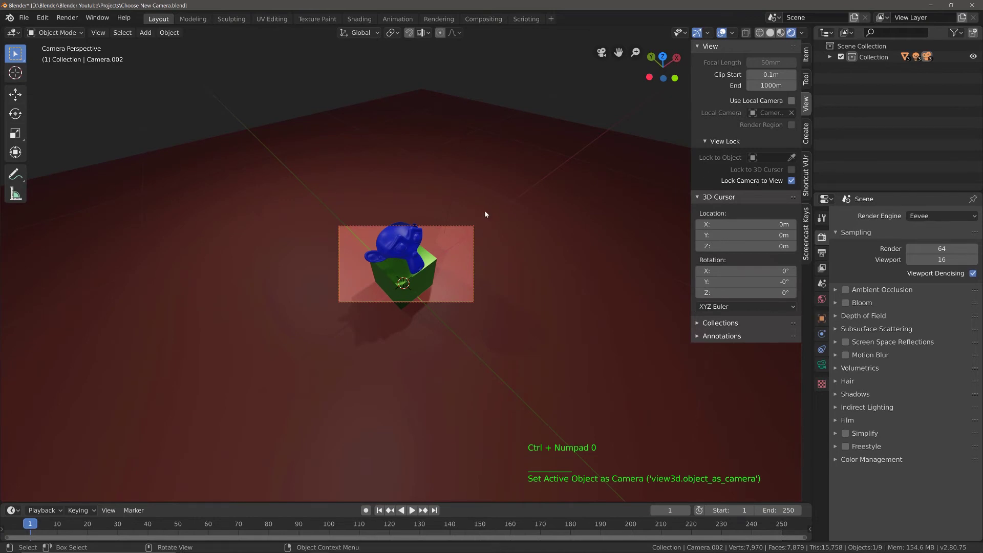
{"action": "middle_click_drag", "start_coordinate": [417, 239], "coordinate": [429, 282], "text": "ctrl"}
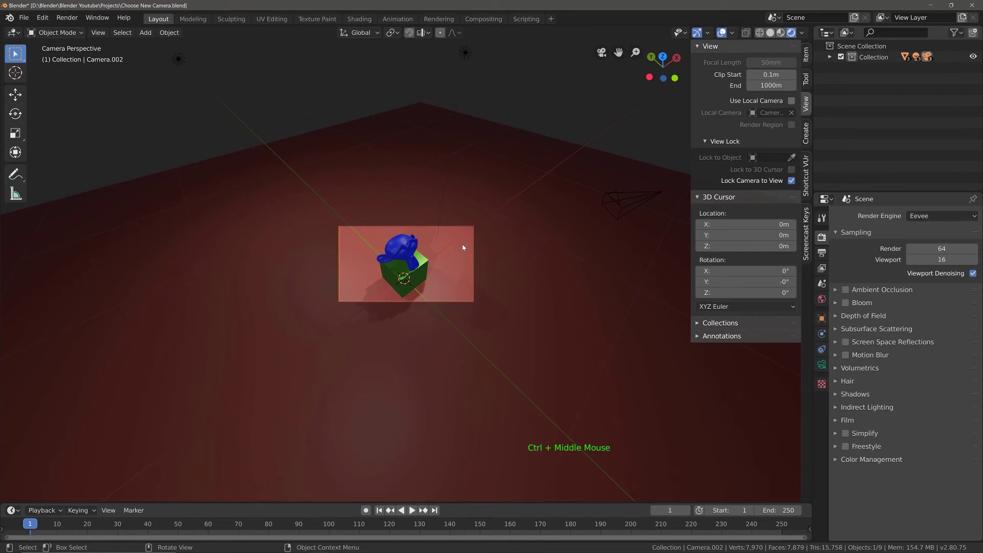
{"action": "left_click", "coordinate": [67, 17]}
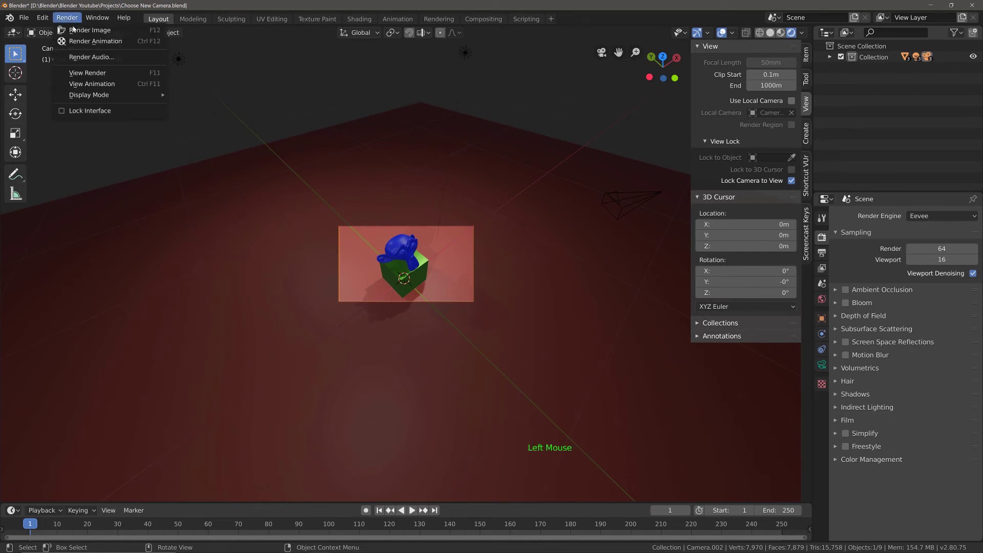
Render Camera.002's view and compare Slot 1, Slot 2 and the empty Slot 3
{"action": "left_click", "coordinate": [81, 29]}
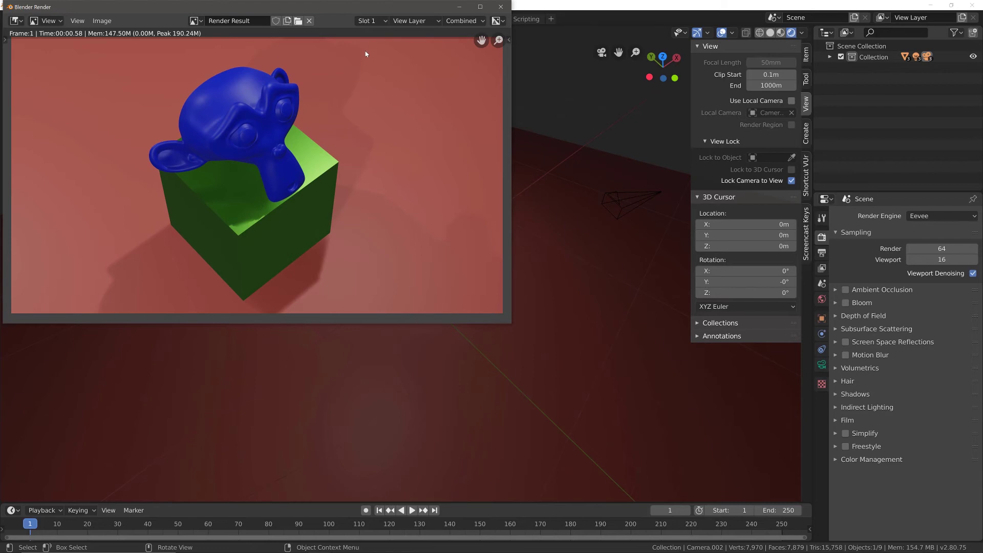
{"action": "left_click", "coordinate": [373, 23]}
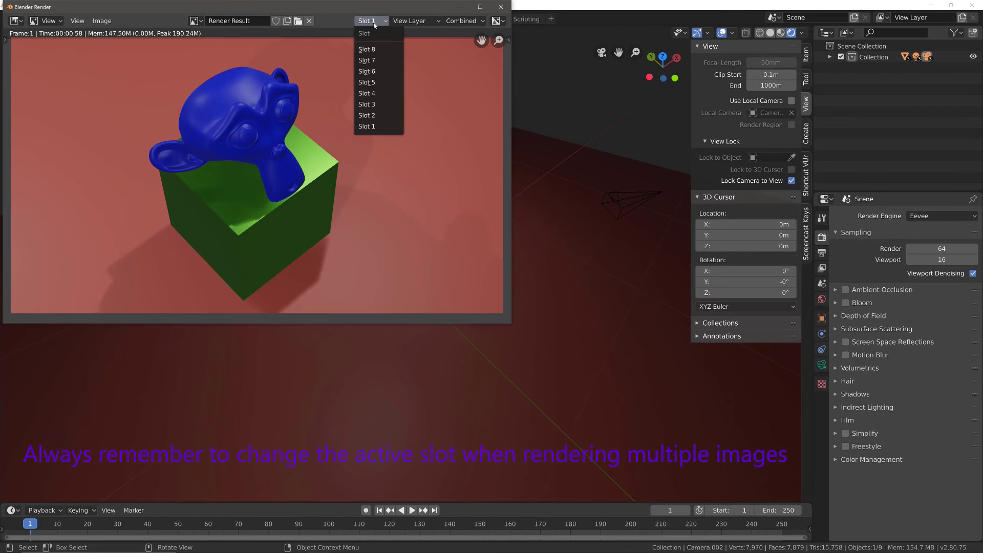
{"action": "left_click", "coordinate": [364, 127]}
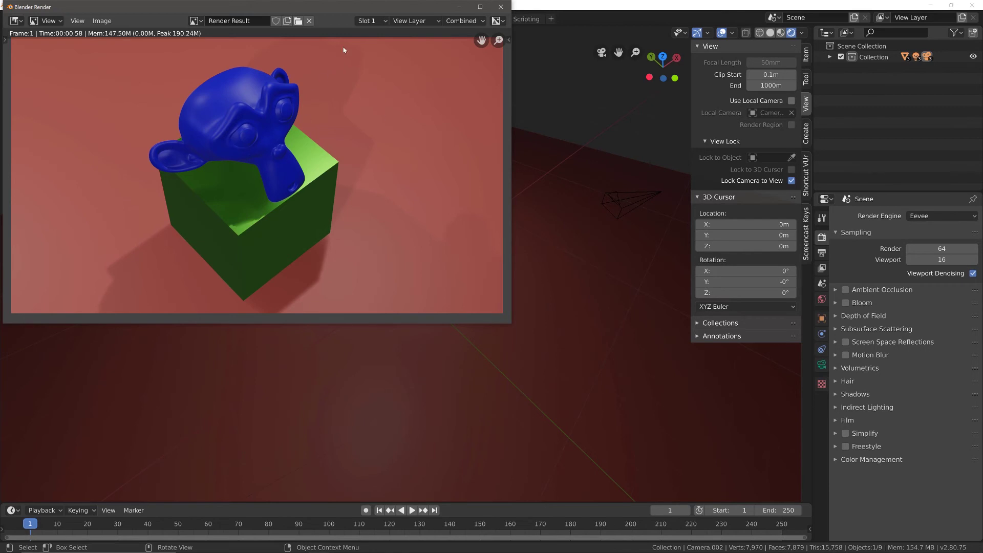
{"action": "left_click", "coordinate": [359, 23]}
{"action": "left_click", "coordinate": [358, 115]}
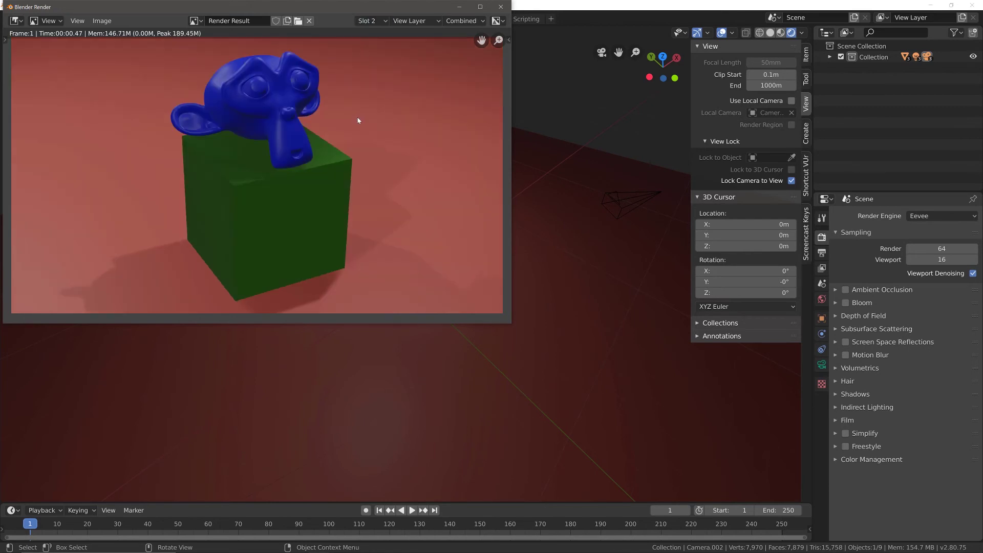
{"action": "left_click", "coordinate": [367, 20]}
{"action": "left_click", "coordinate": [381, 106]}
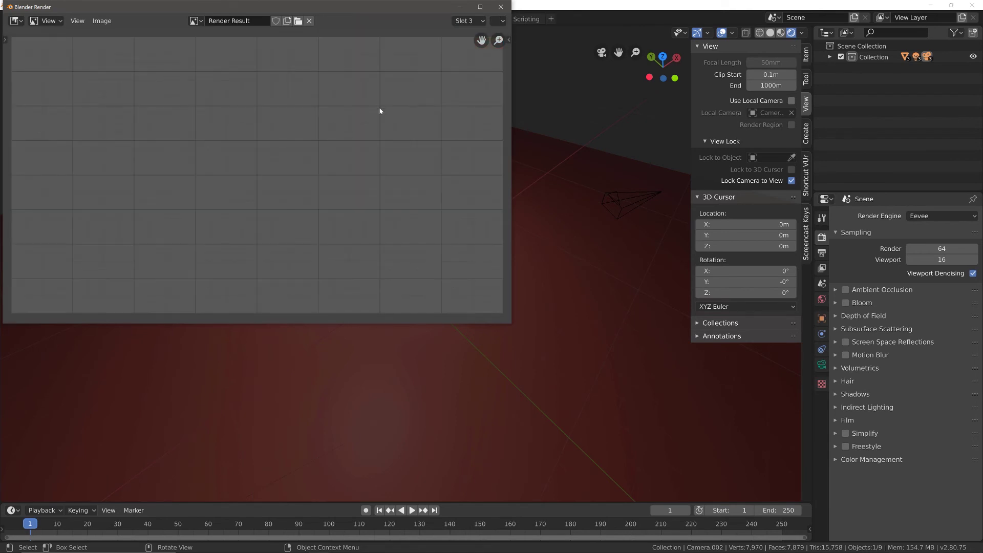
Select the original Camera and turn off Lock Camera to View
{"action": "left_click", "coordinate": [575, 110]}
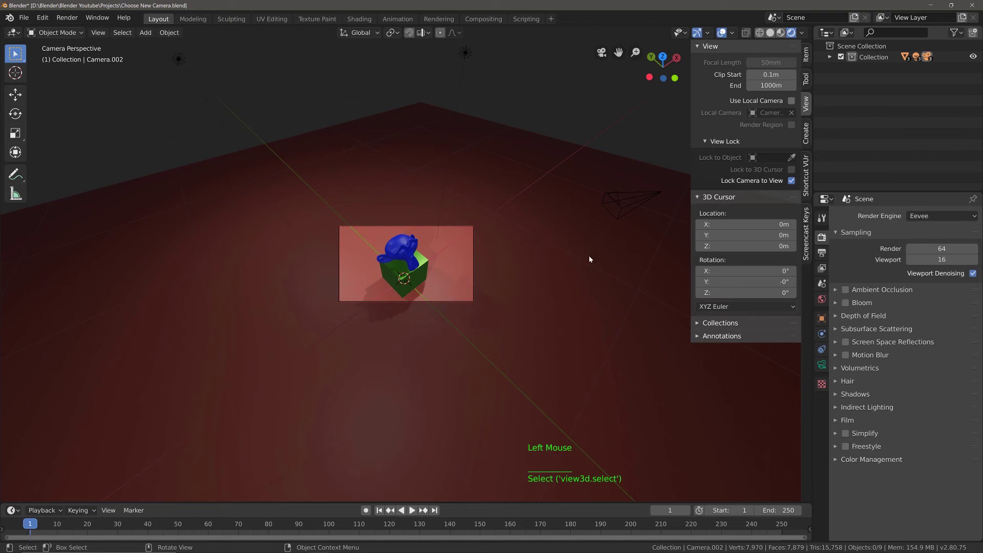
{"action": "left_click", "coordinate": [637, 199]}
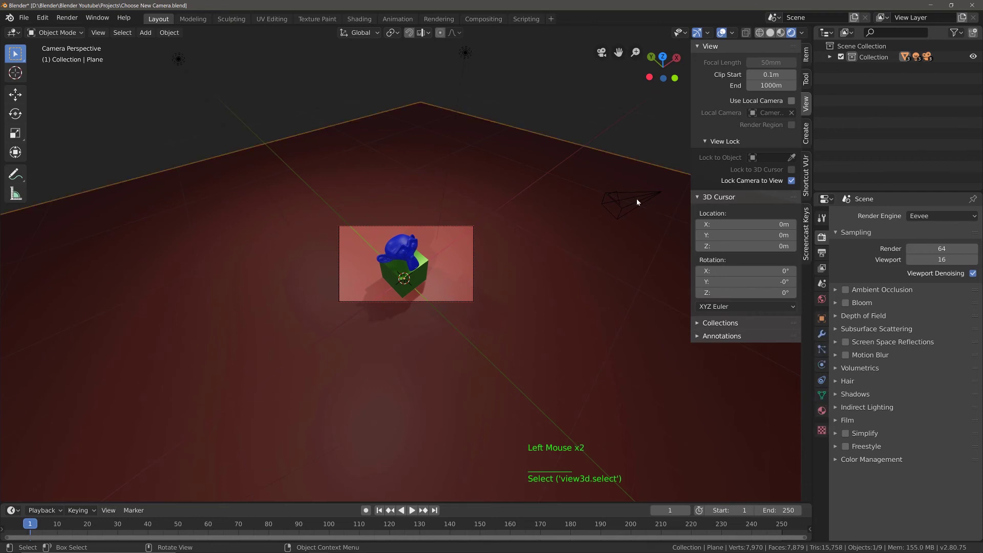
{"action": "left_click", "coordinate": [628, 198]}
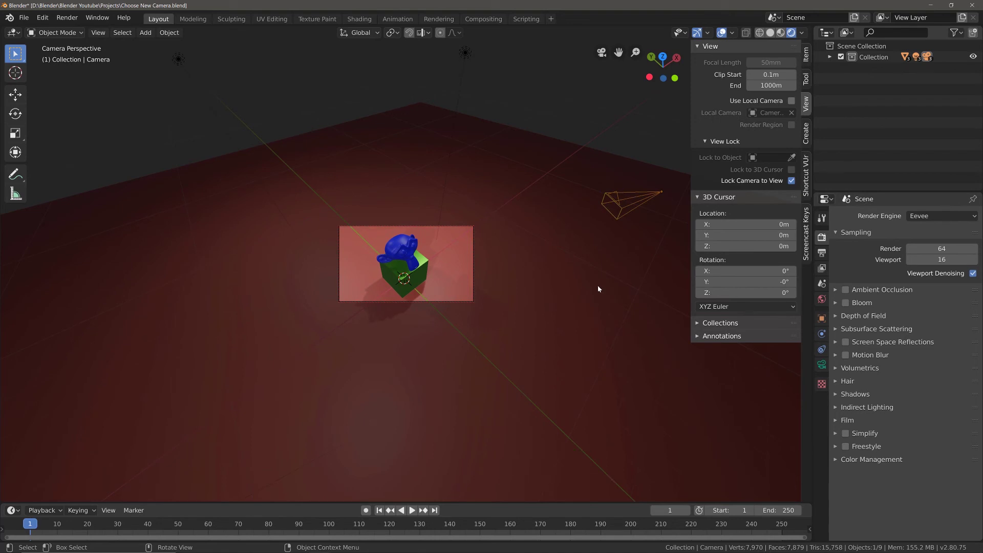
{"action": "left_click", "coordinate": [791, 181]}
Make the original Camera active with Ctrl+Numpad 0 and zoom in on the monkey
{"action": "middle_click_drag", "start_coordinate": [627, 288], "coordinate": [532, 259]}
{"action": "scroll", "coordinate": [592, 272], "scroll_direction": "down", "scroll_amount": 4}
{"action": "scroll", "coordinate": [592, 272], "scroll_direction": "down", "scroll_amount": 1}
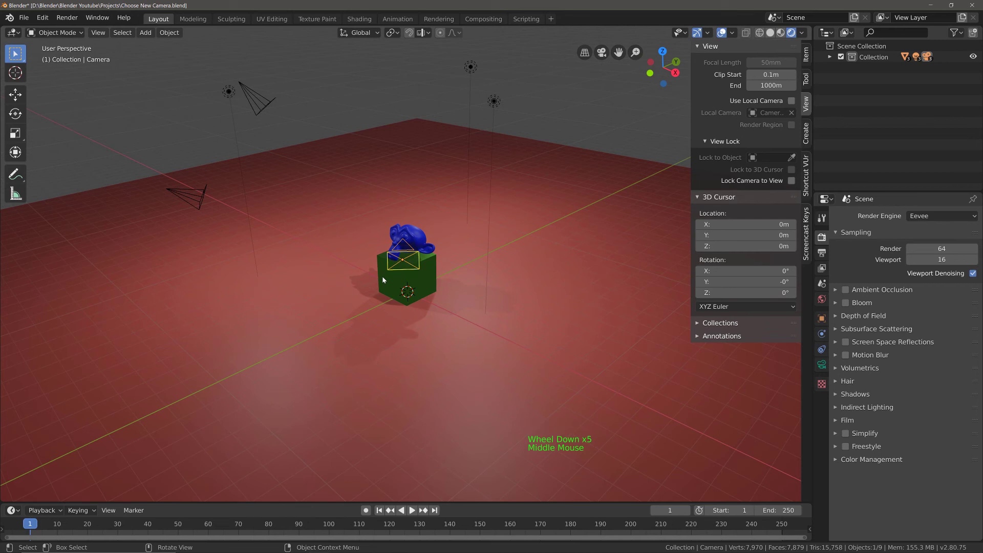
{"action": "key", "text": "ctrl+KP_0"}
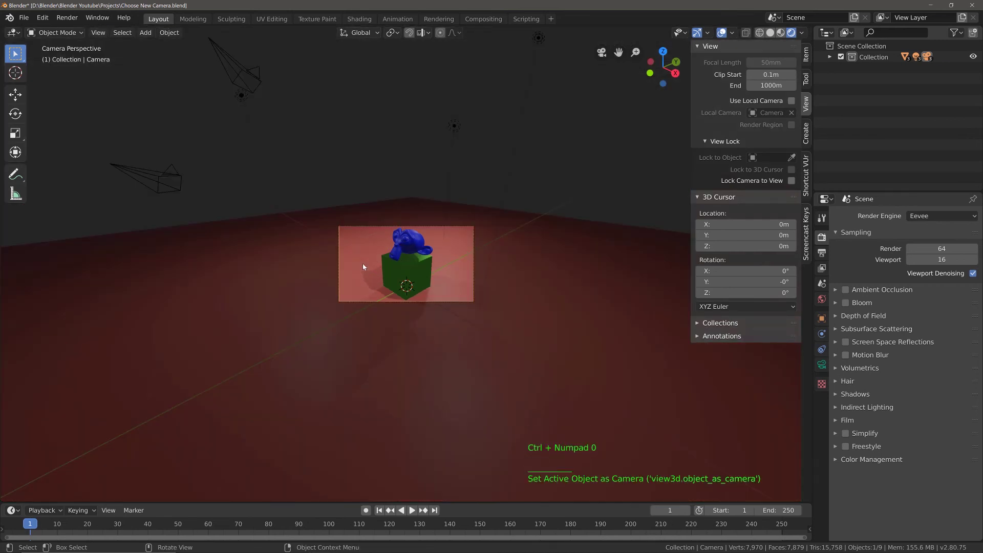
{"action": "scroll", "coordinate": [362, 262], "scroll_direction": "up", "scroll_amount": 4}
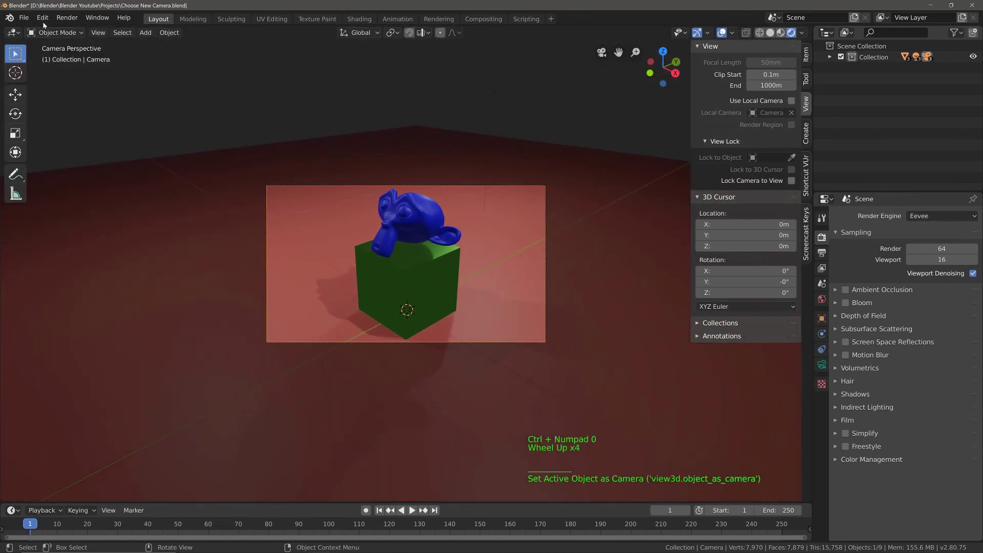
Render the original Camera's view and flip through Slots 1, 2 and 3 to compare
{"action": "left_click", "coordinate": [65, 18]}
{"action": "left_click", "coordinate": [72, 31]}
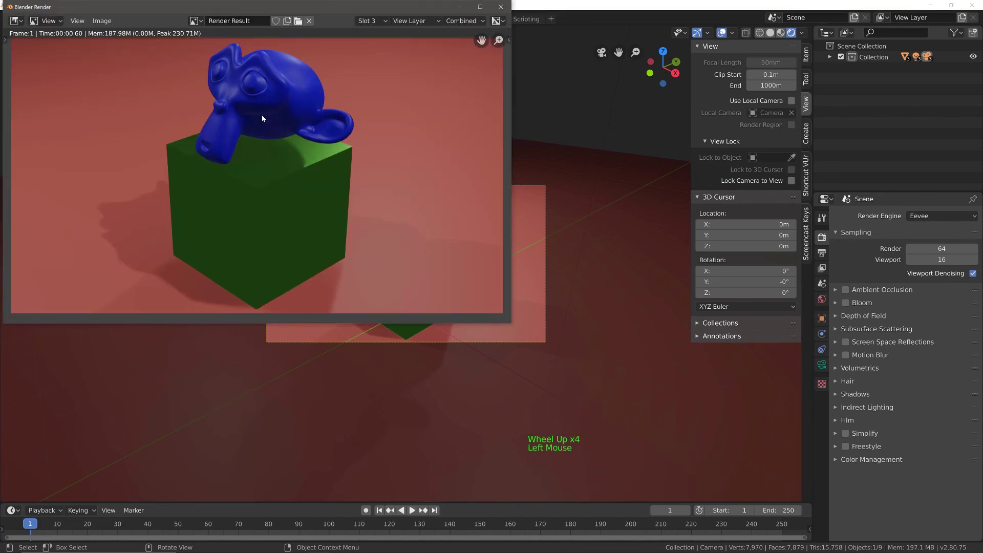
{"action": "left_click", "coordinate": [368, 21]}
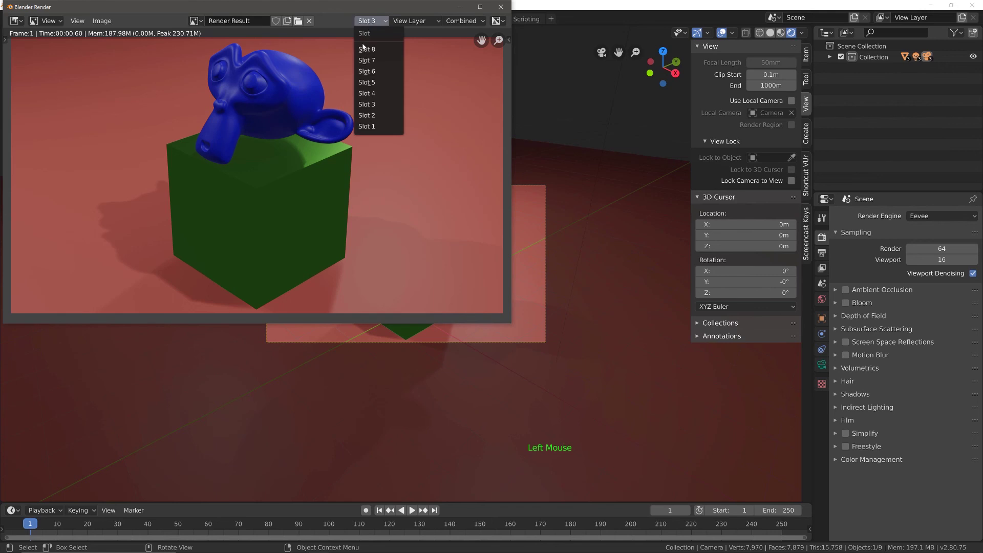
{"action": "left_click", "coordinate": [376, 128]}
{"action": "left_click", "coordinate": [368, 23]}
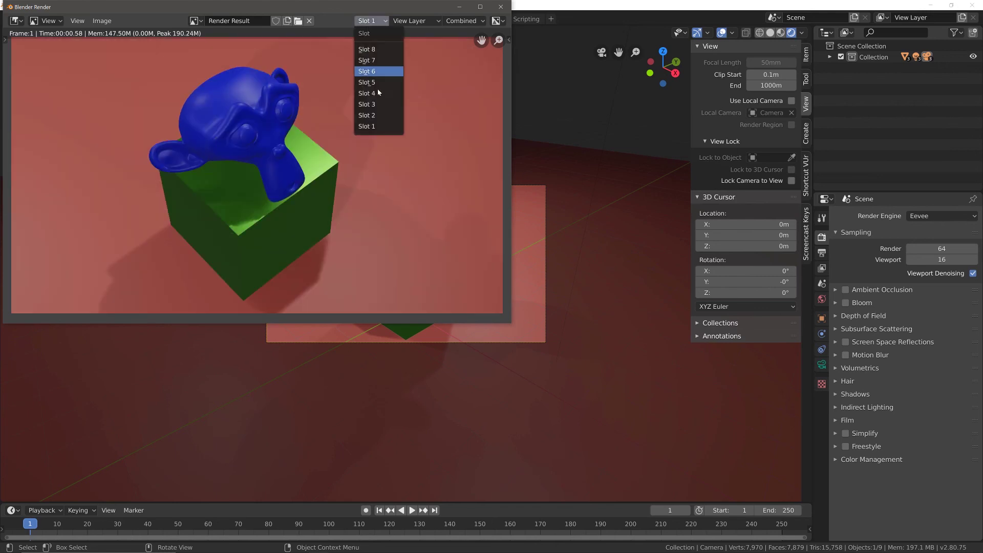
{"action": "left_click", "coordinate": [382, 116]}
{"action": "left_click", "coordinate": [366, 21]}
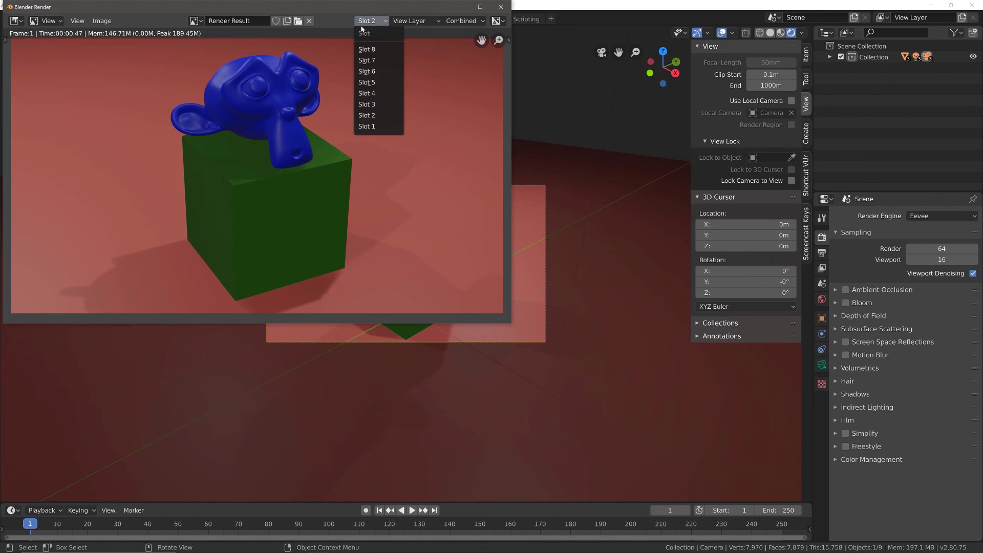
{"action": "left_click", "coordinate": [373, 104]}
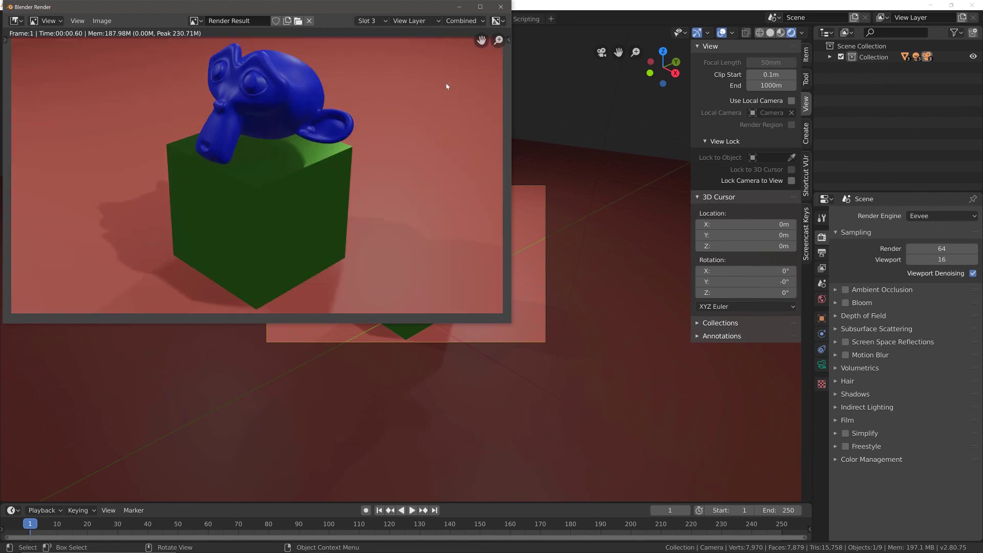